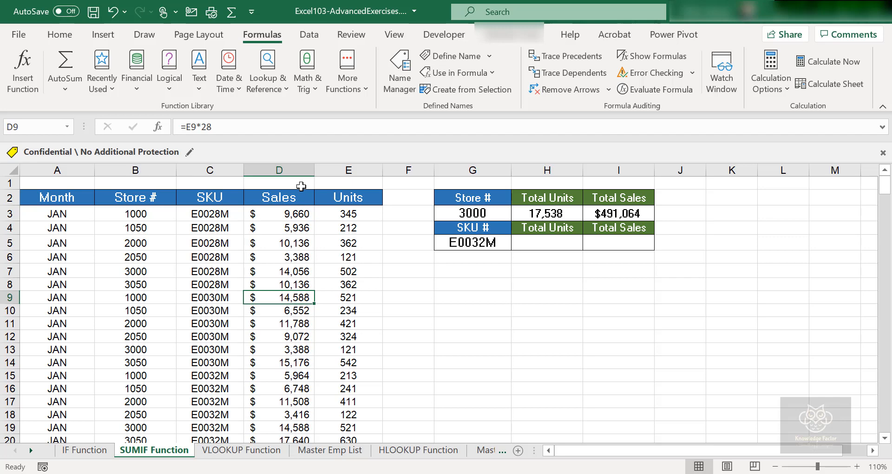
Open the VLOOKUP Function sheet and review the Emp ID, First Name, Last Name, Dept and Pay Rate columns
click(232, 453)
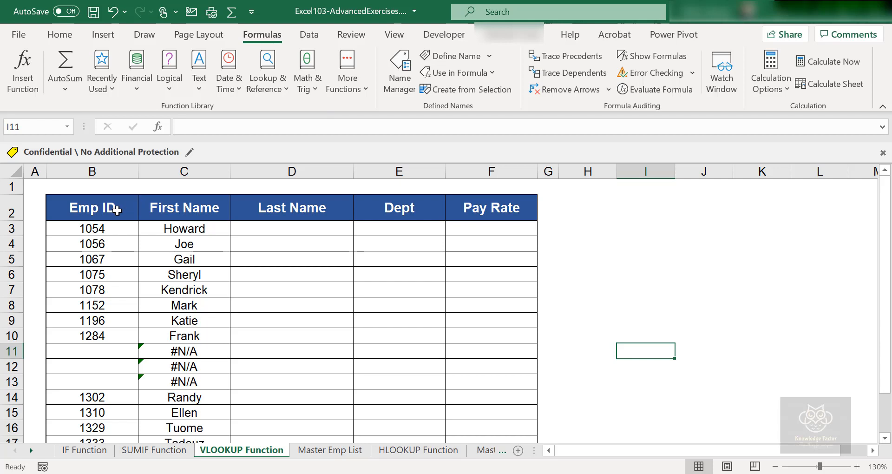
click(118, 210)
click(193, 208)
click(289, 207)
click(386, 209)
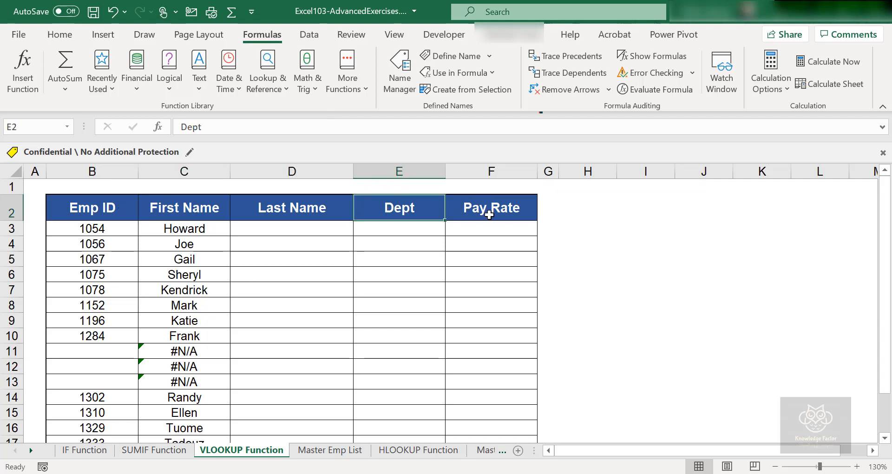
click(493, 212)
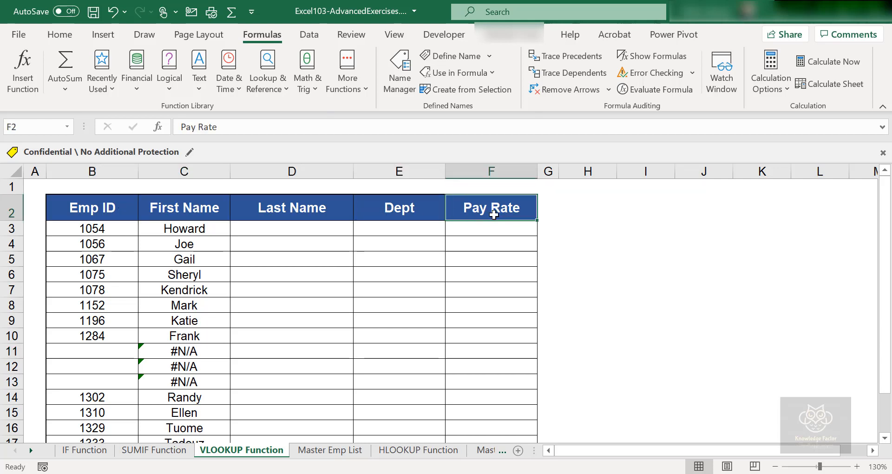
click(209, 206)
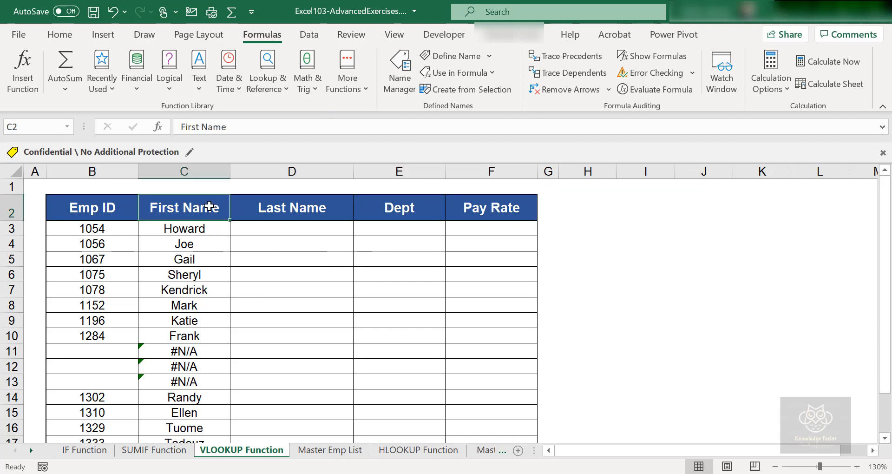
Examine the VLOOKUP formula in C3 and the Master Emp List sheet it references, keeping the formula as it is
double_click(190, 227)
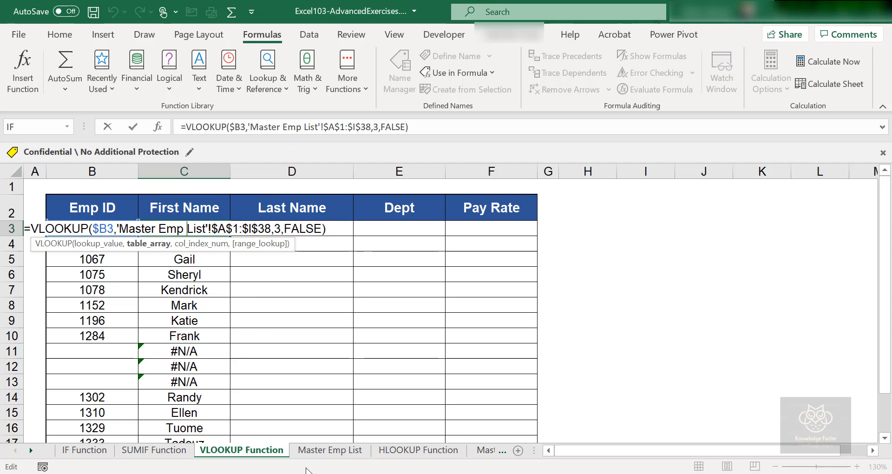
click(325, 453)
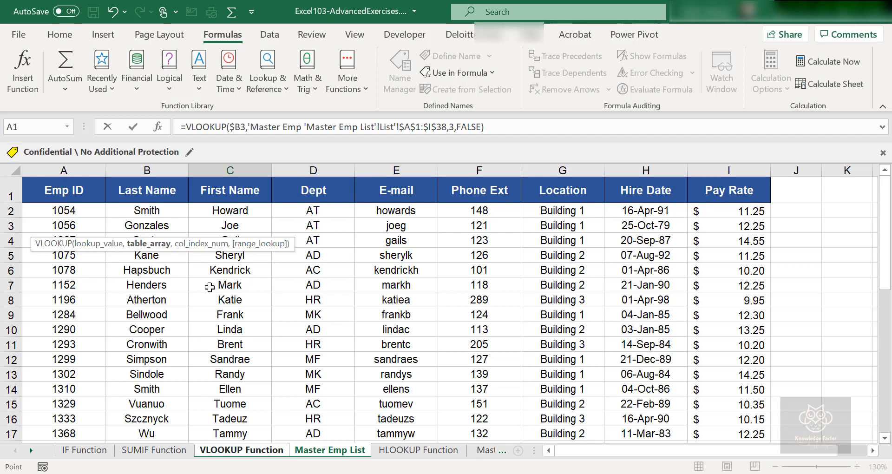
click(229, 451)
key(Return)
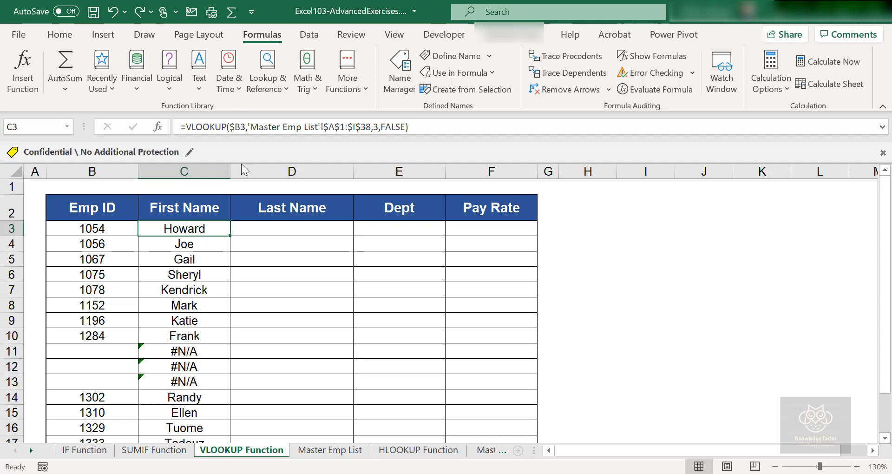
click(351, 452)
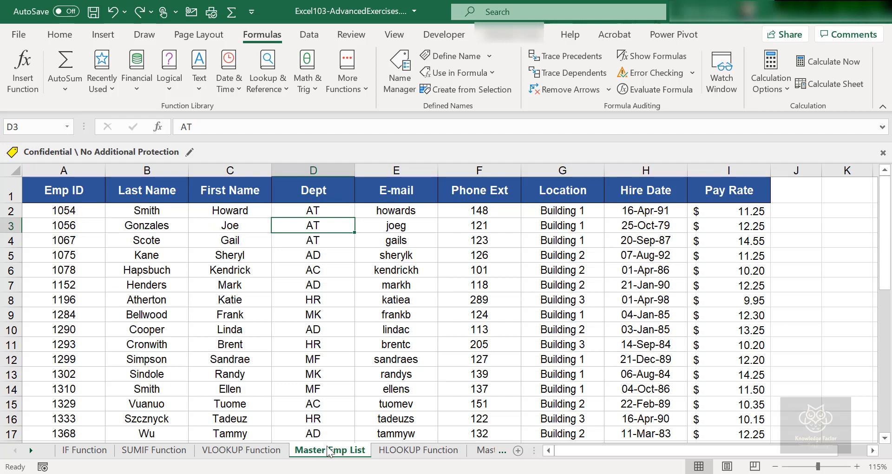
click(267, 452)
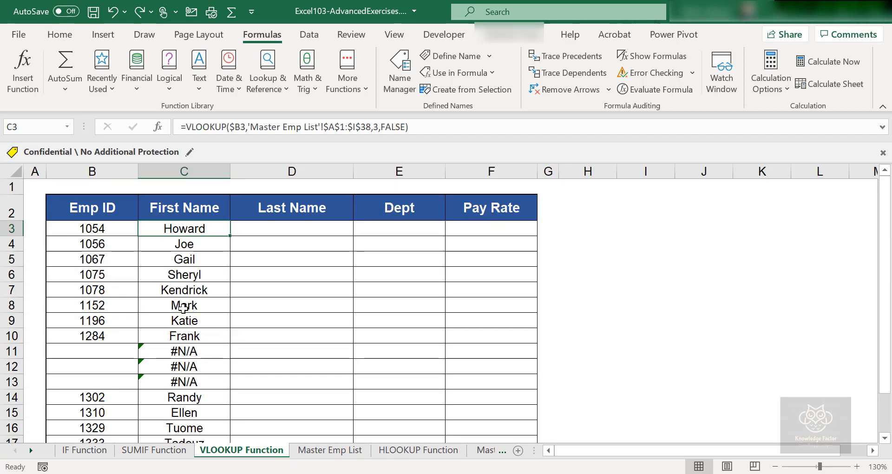
Check the #N/A cells C11:C13 by entering the test value 100 in B11, and clear B11 again
drag(188, 349, 189, 382)
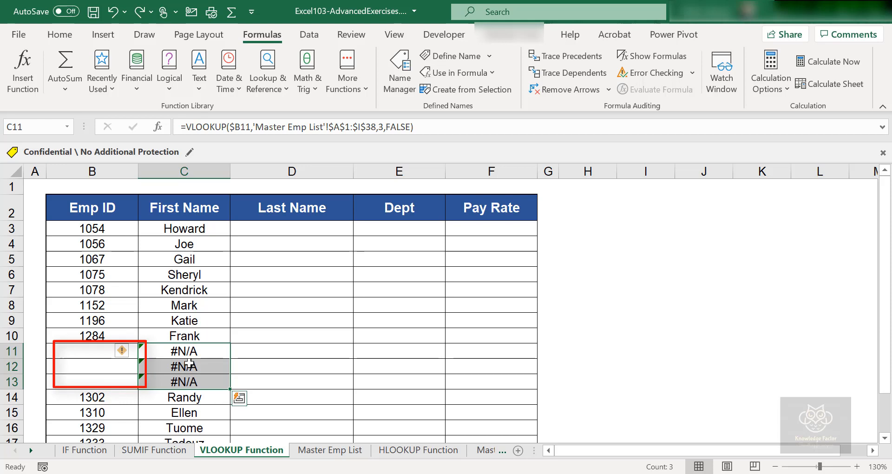
click(89, 350)
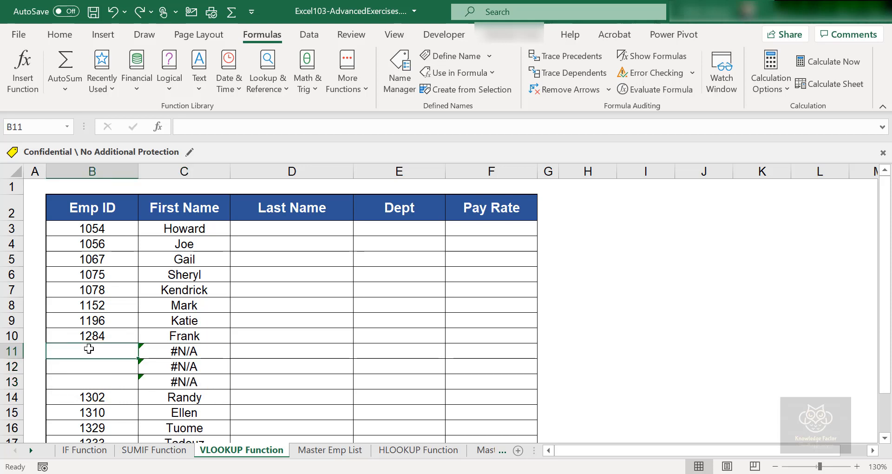
text(100)
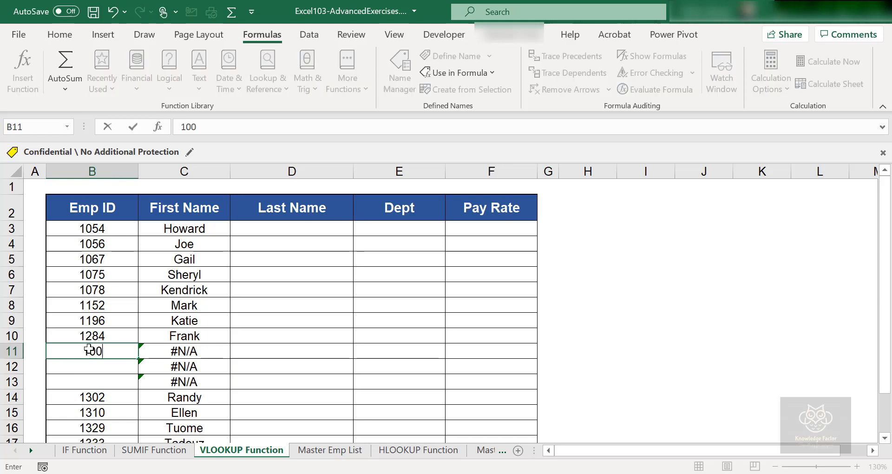
key(Return)
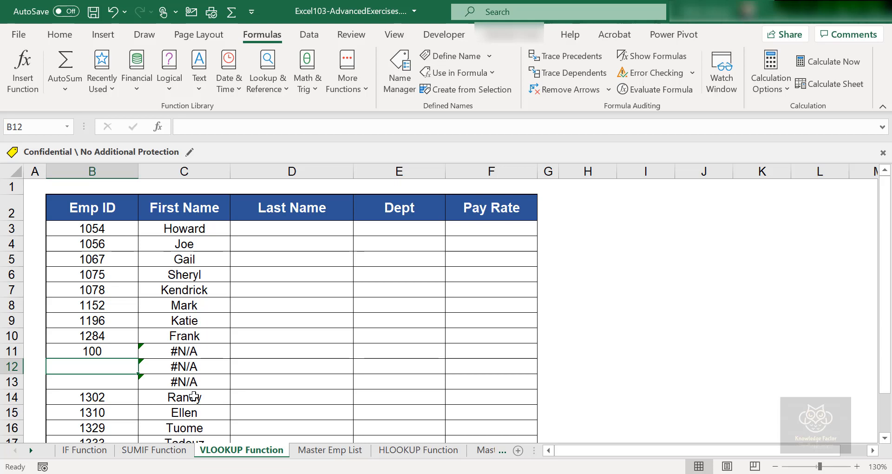
click(99, 350)
key(Delete)
key(Down)
Wrap the VLOOKUP formula in C3 in IFERROR, with "Imp ID not found" as the value returned on an error
click(198, 226)
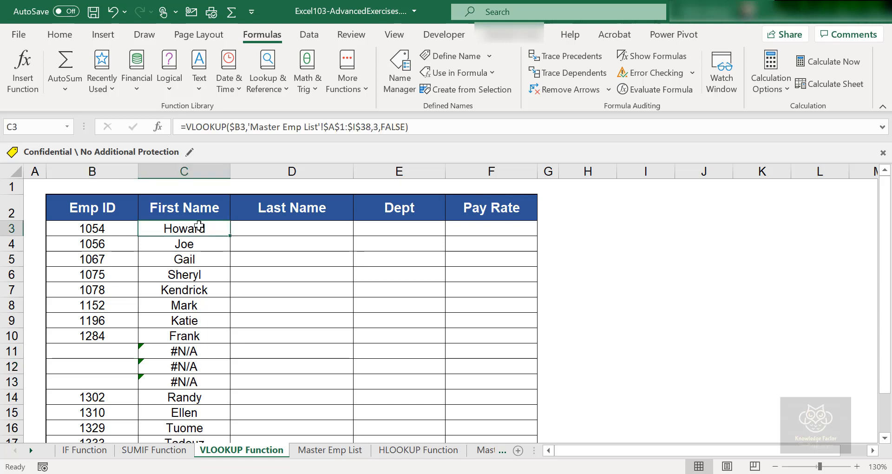
click(202, 128)
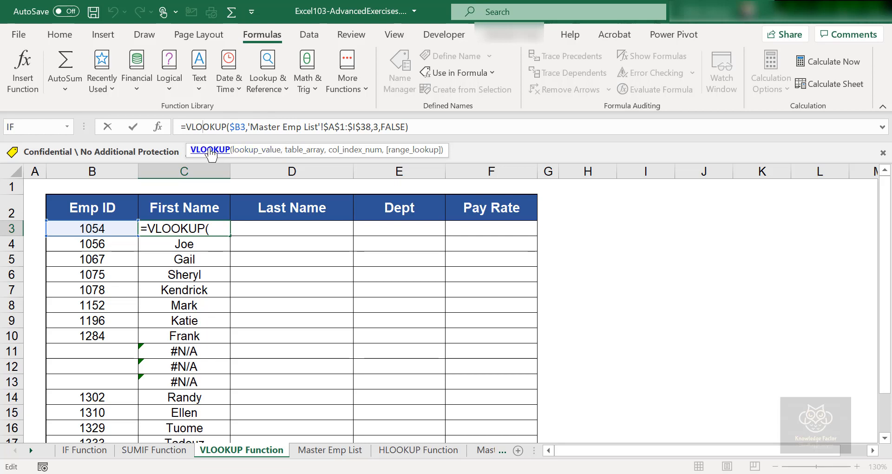
click(187, 129)
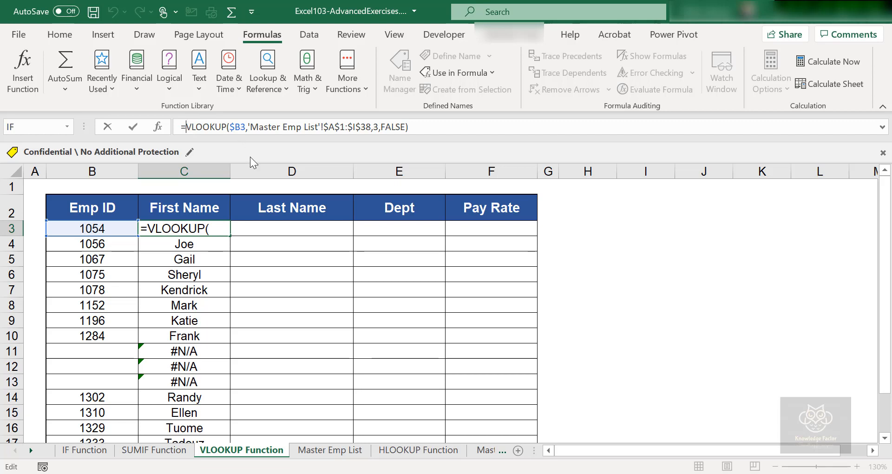
text(IFERROR)
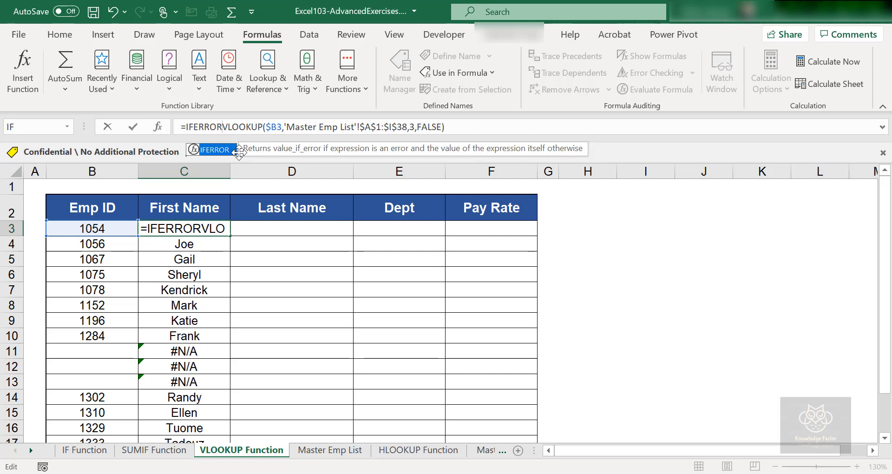
text(()
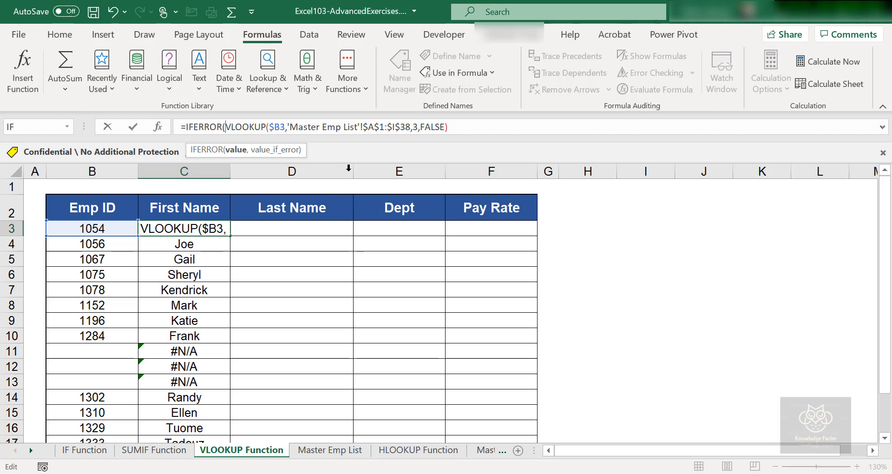
click(462, 126)
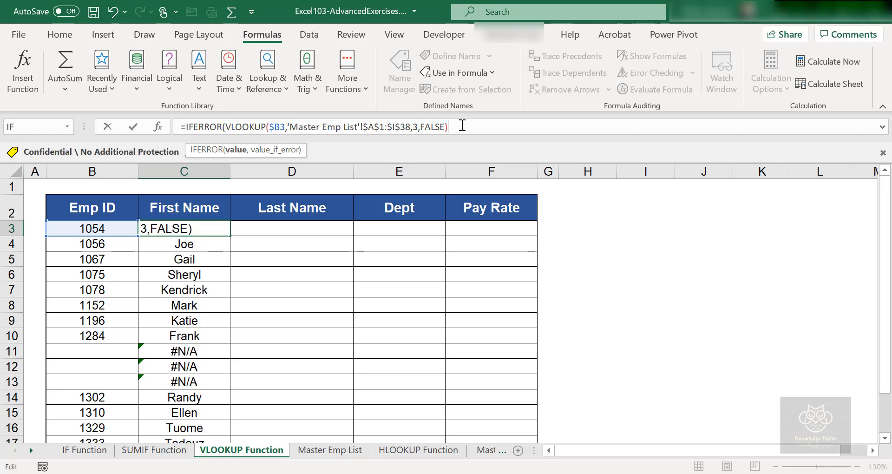
text(,)
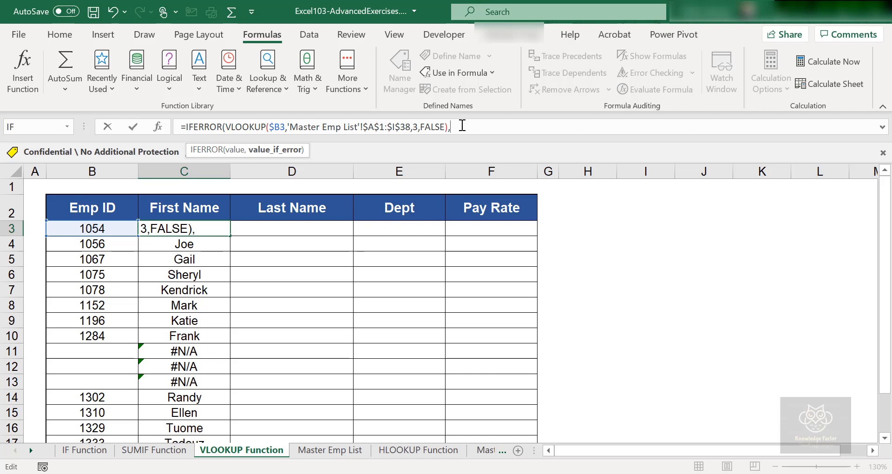
text("Imp ID)
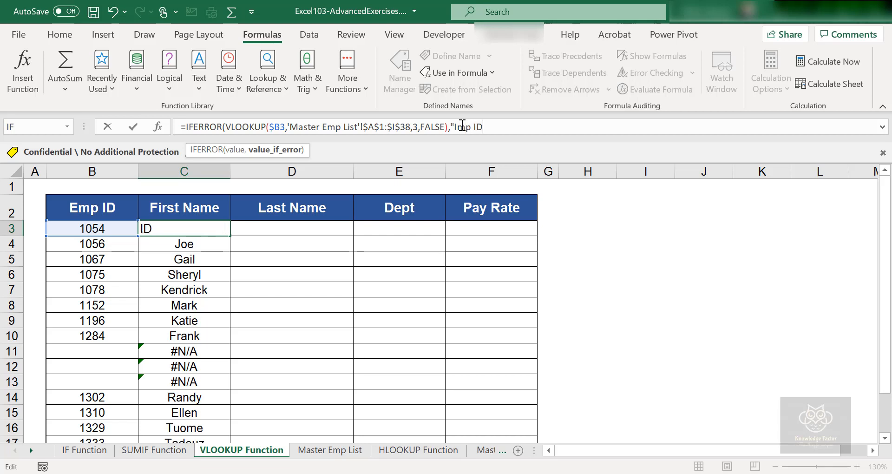
text( not foun)
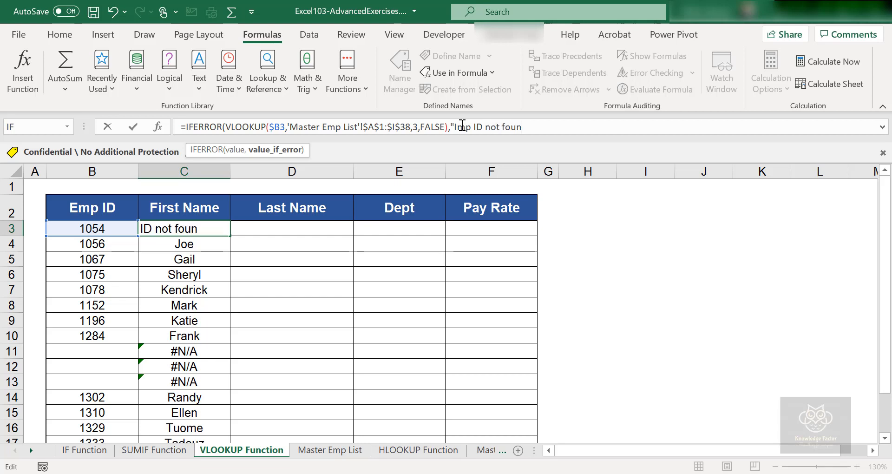
text(d")
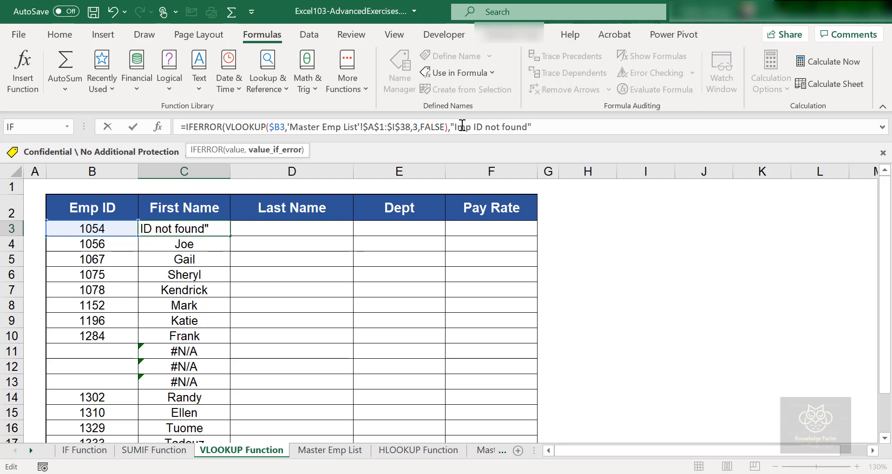
text())
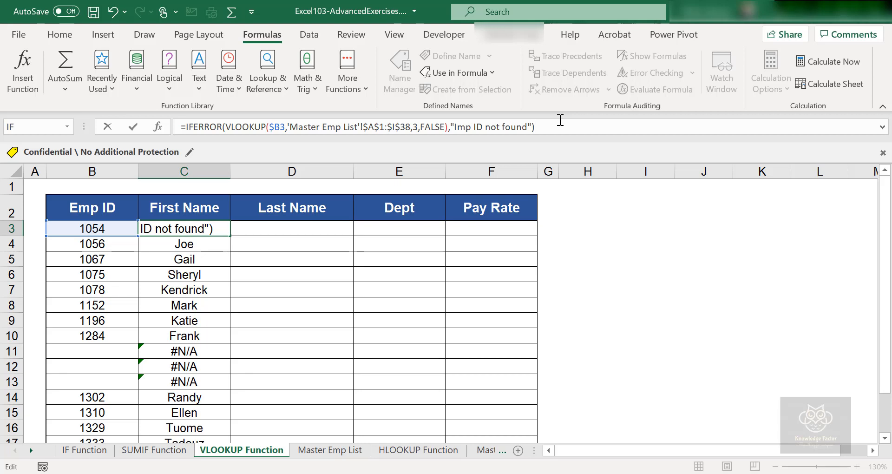
key(Return)
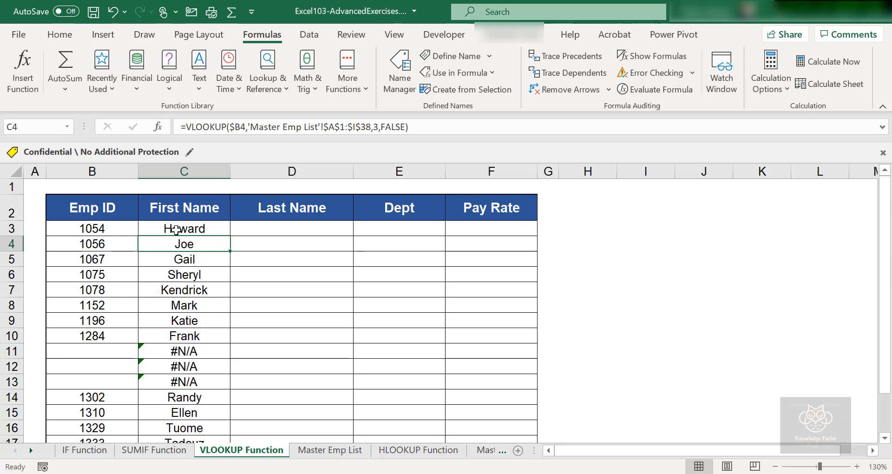
Fill the IFERROR formula from C3 down the First Name column to C18
click(89, 227)
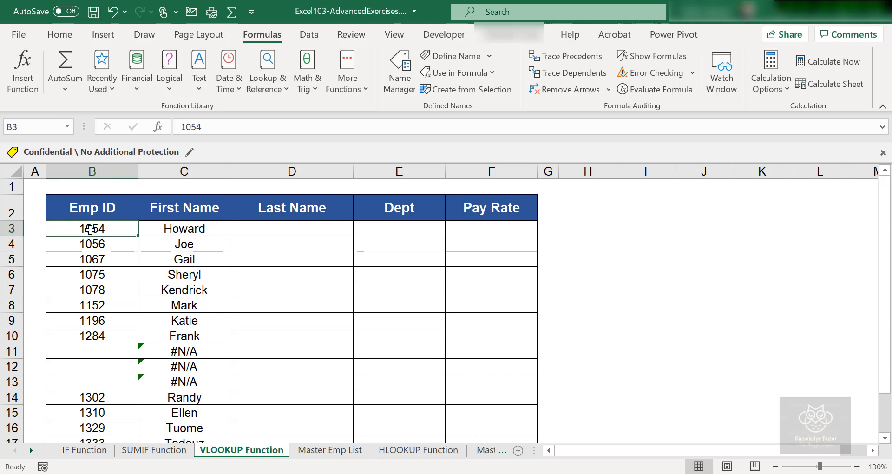
click(197, 228)
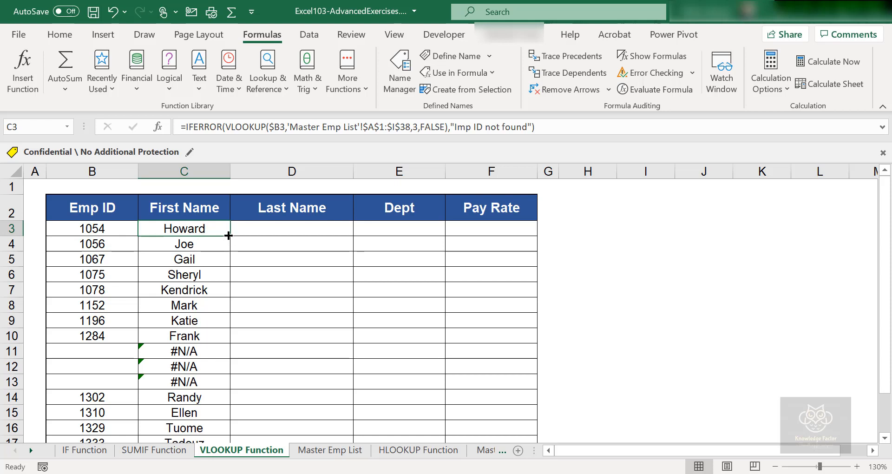
drag(228, 235, 219, 420)
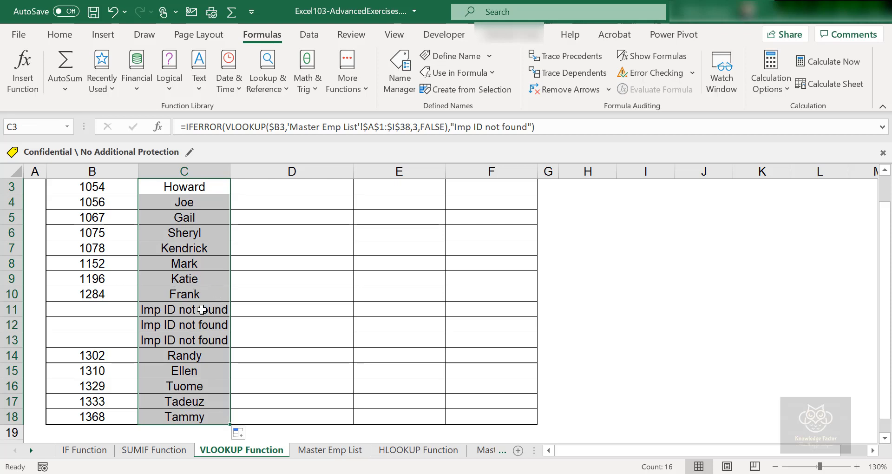
Test the filled formulas by entering 100 in B11 and the first listed employee's ID in B12
click(198, 312)
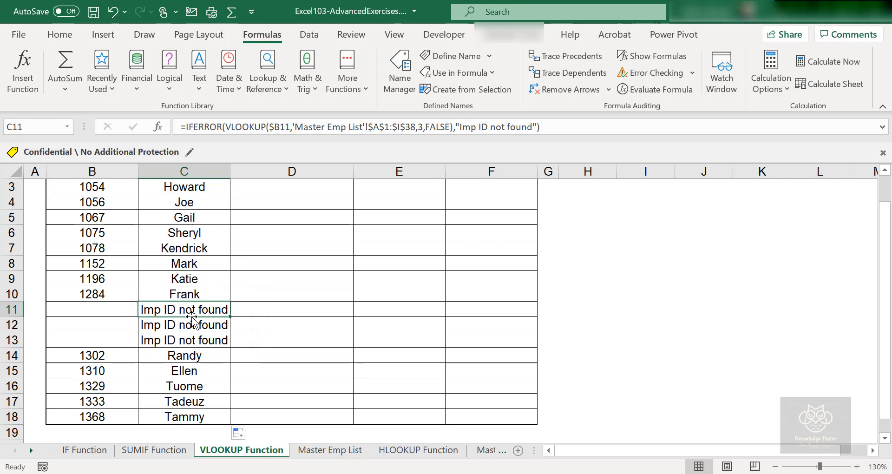
click(106, 312)
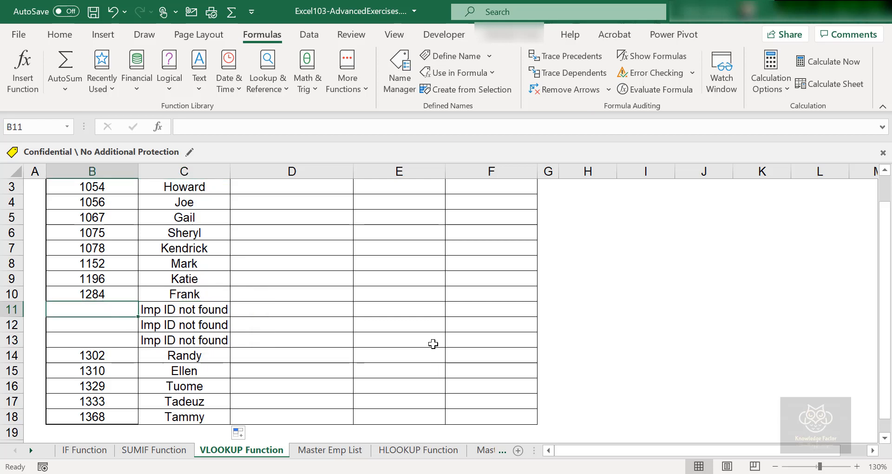
text(1)
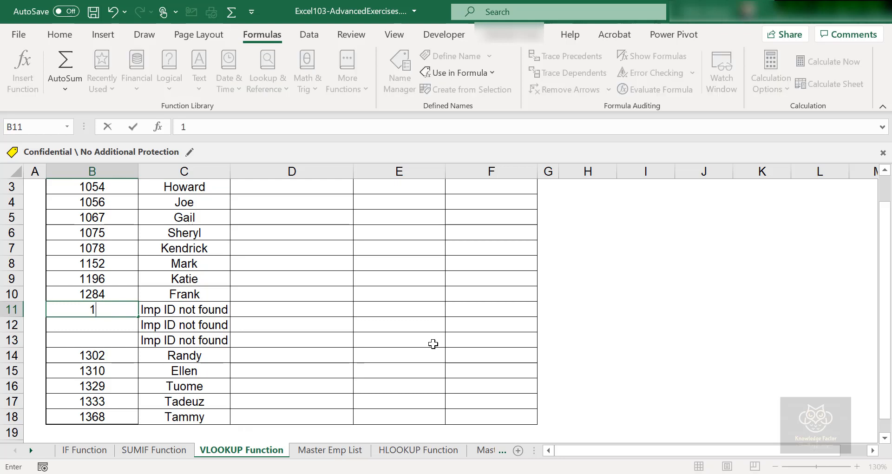
text(00)
key(Return)
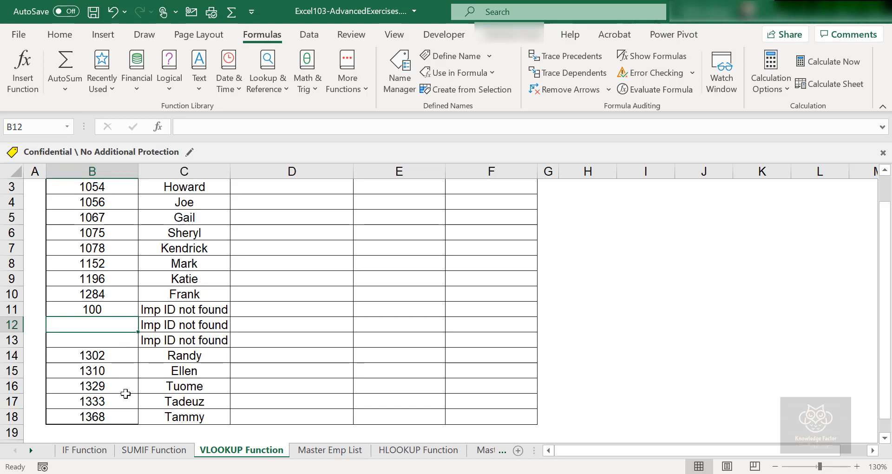
text(1054)
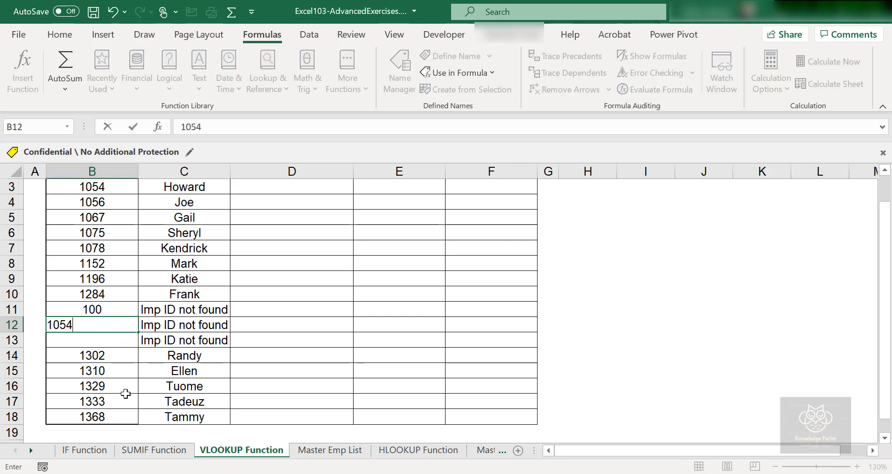
key(Return)
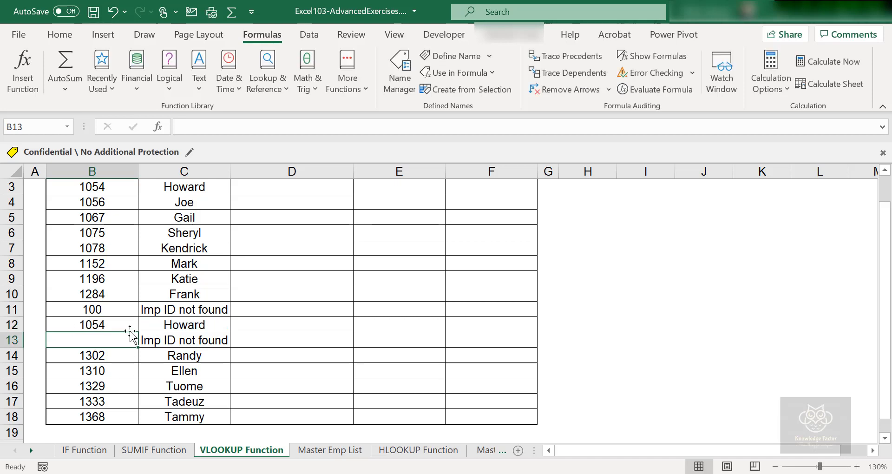